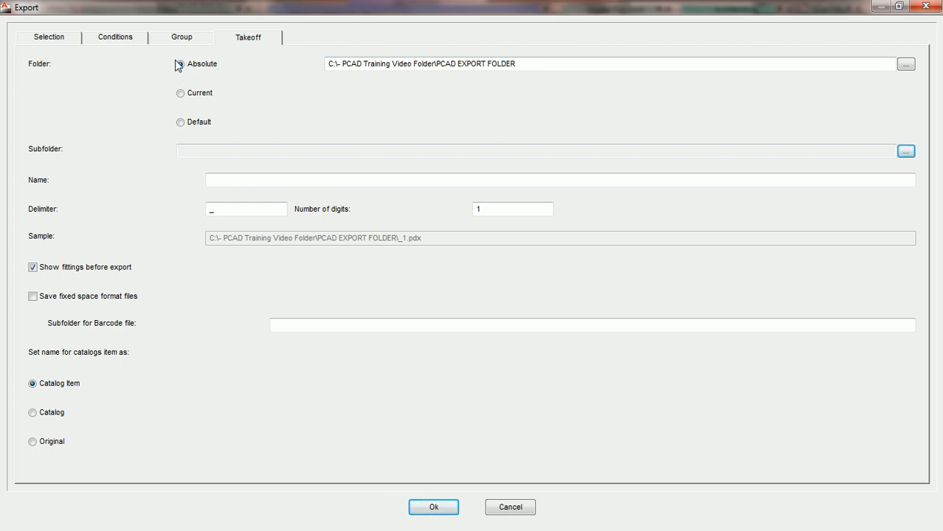
Step: Define the takeoff subfolder with the Job Name property and export the listed fittings
click(354, 65)
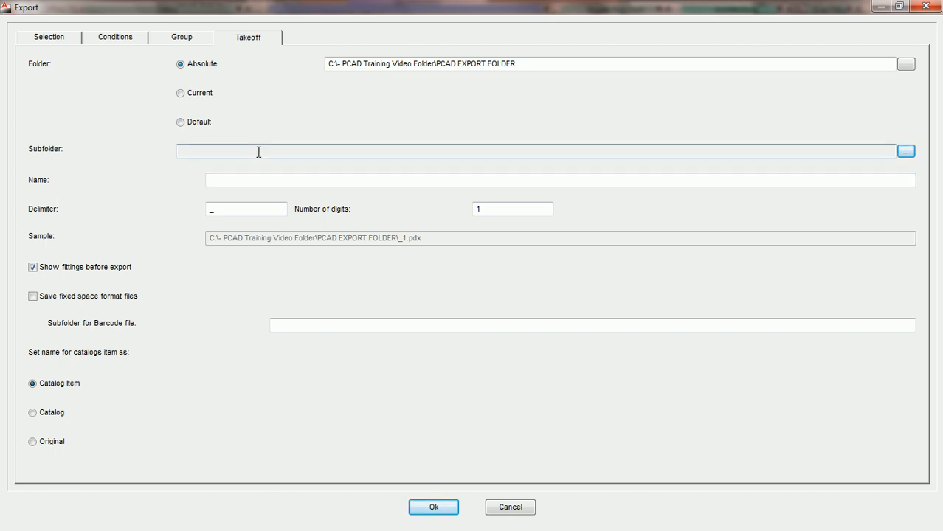
click(906, 152)
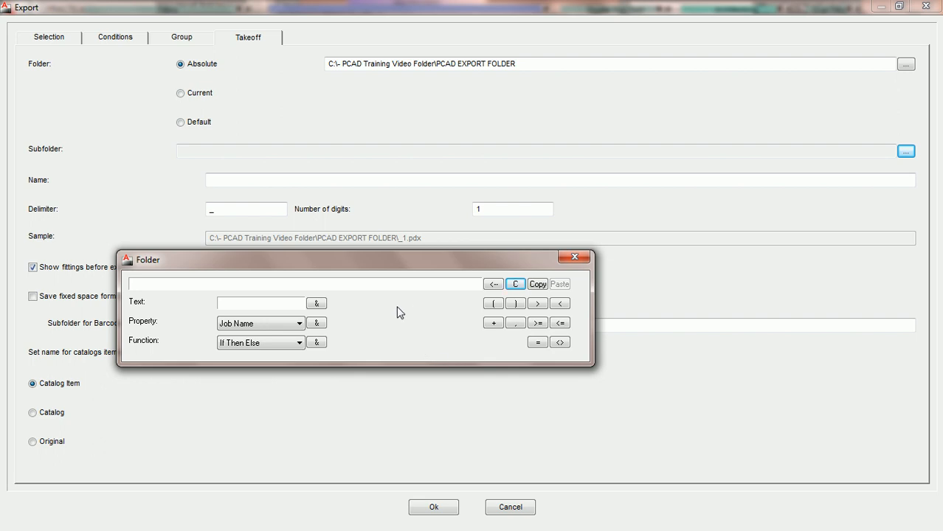
click(299, 324)
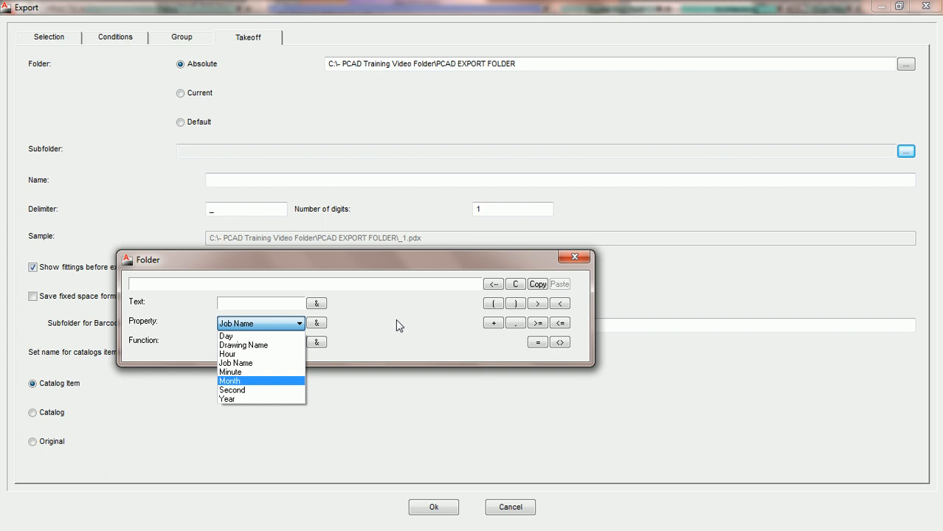
click(319, 327)
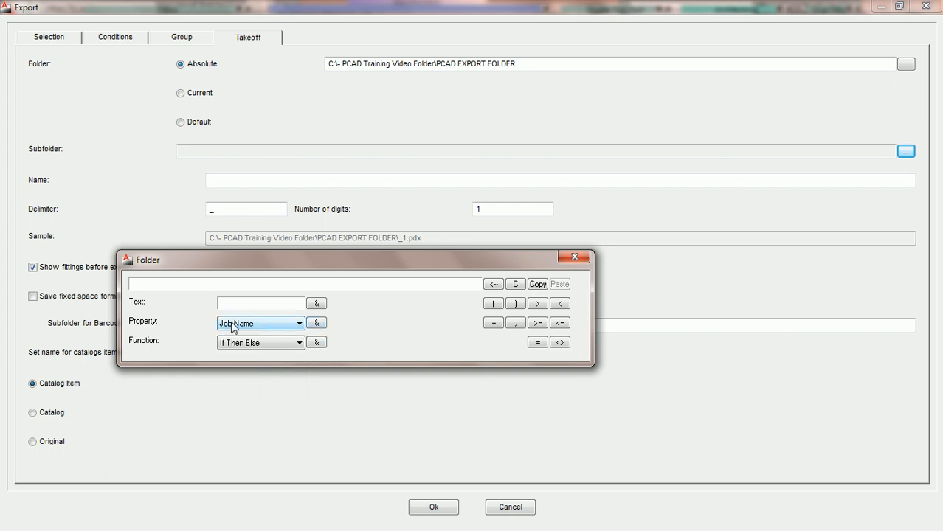
click(316, 324)
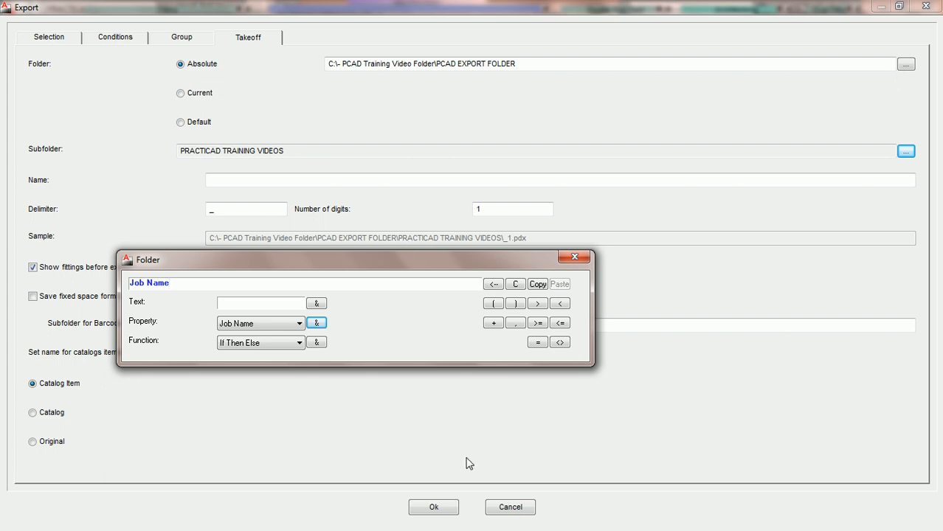
click(430, 509)
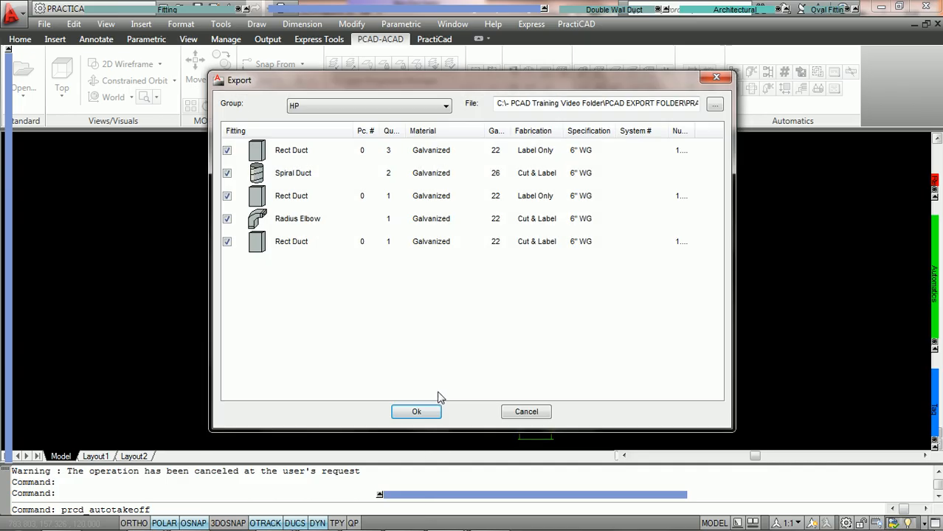
click(417, 412)
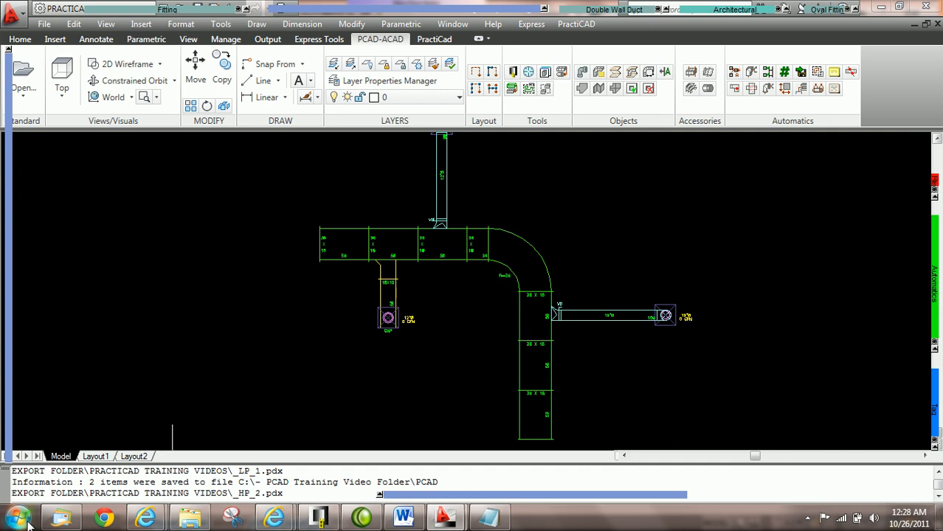
Step: Switch to Windows Explorer and open PRACTICAD TRAINING VIDEOS inside C:\- PCAD Training Video Folder\PCAD EXPORT FOLDER to check the exported files
click(17, 518)
click(210, 207)
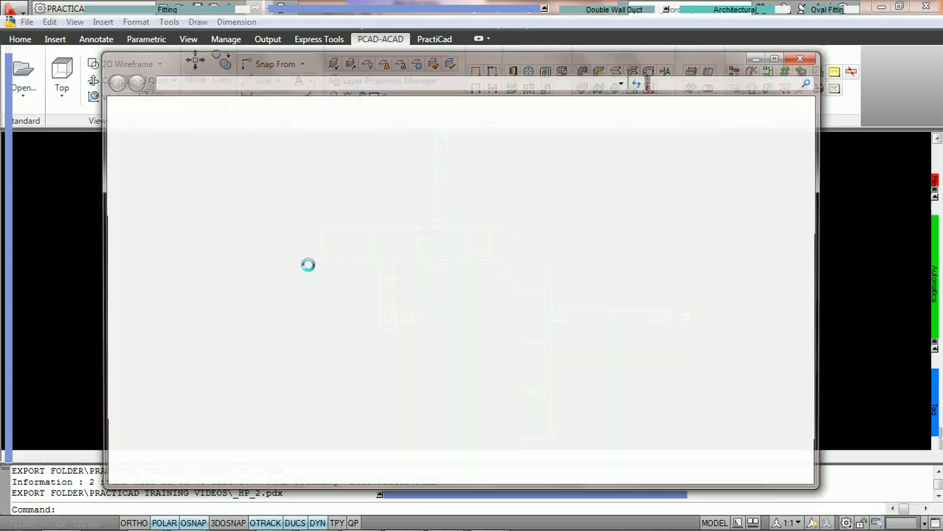
double_click(383, 174)
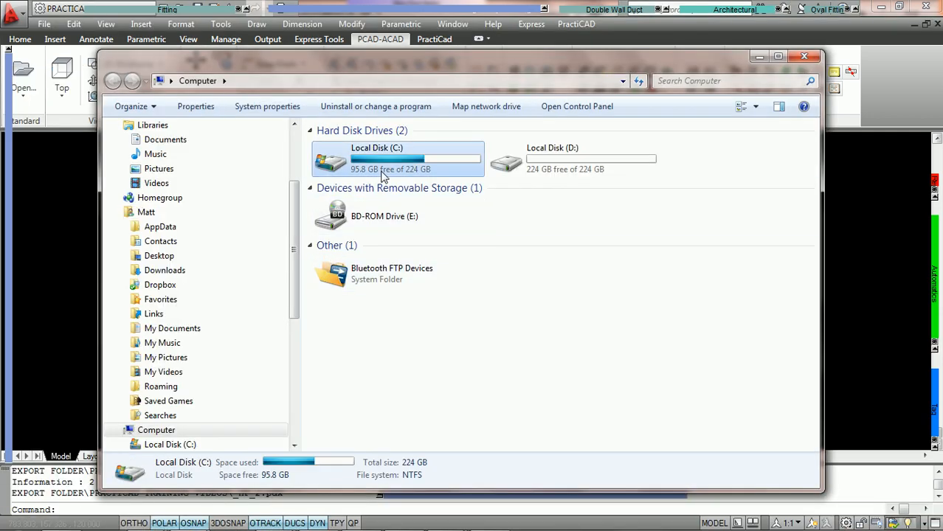
double_click(362, 147)
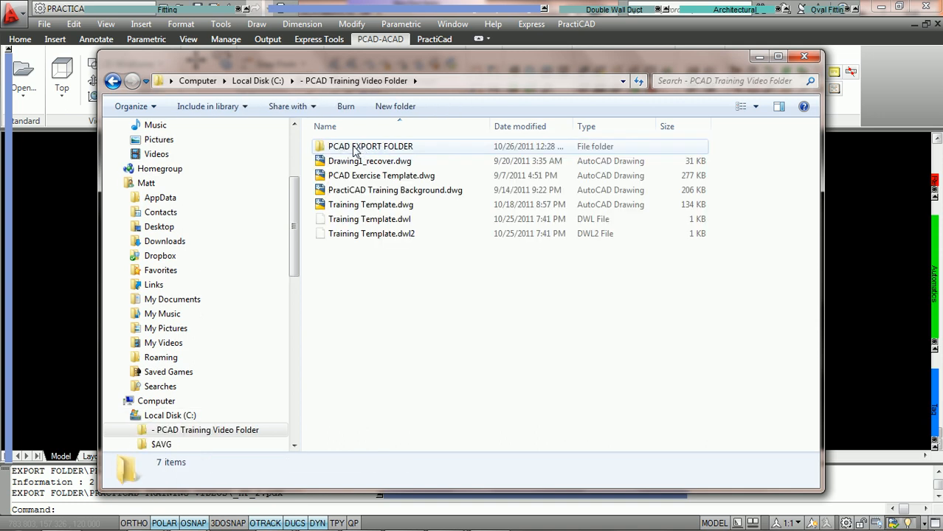
click(362, 149)
double_click(362, 149)
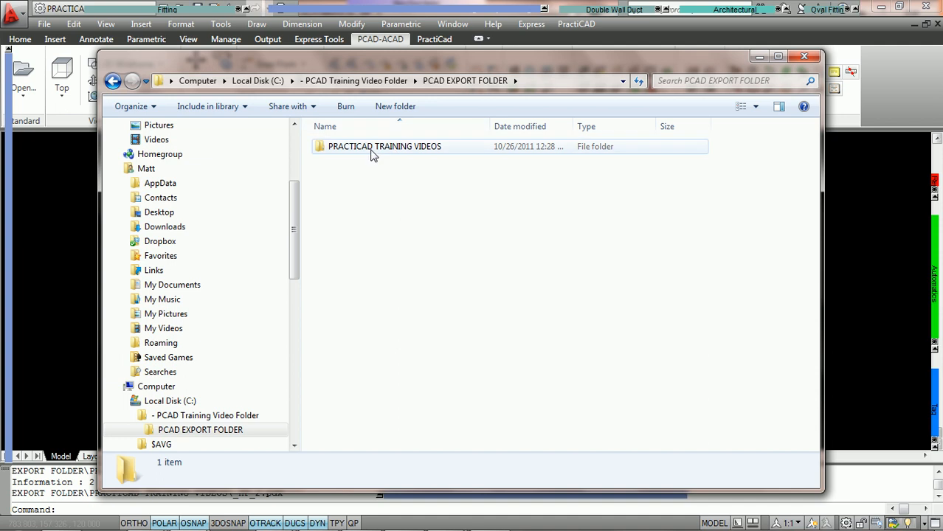
mouse_move(414, 9)
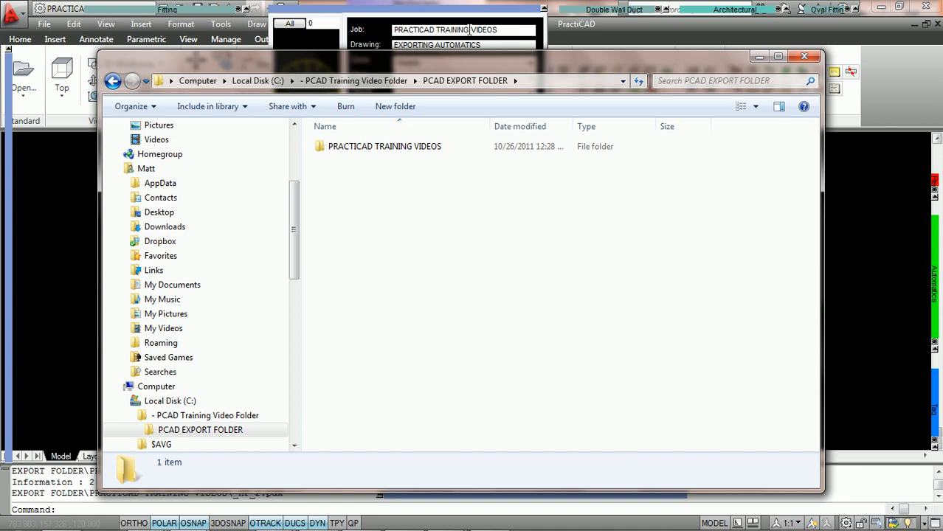
double_click(389, 150)
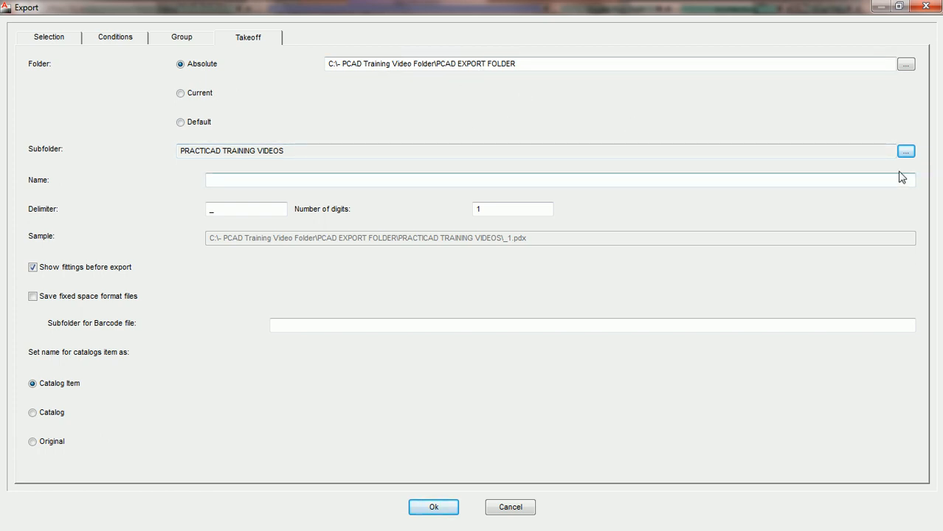
Step: Extend the takeoff subfolder expression after Job Name with a "\" text separator, with a plus sign on each side
click(906, 152)
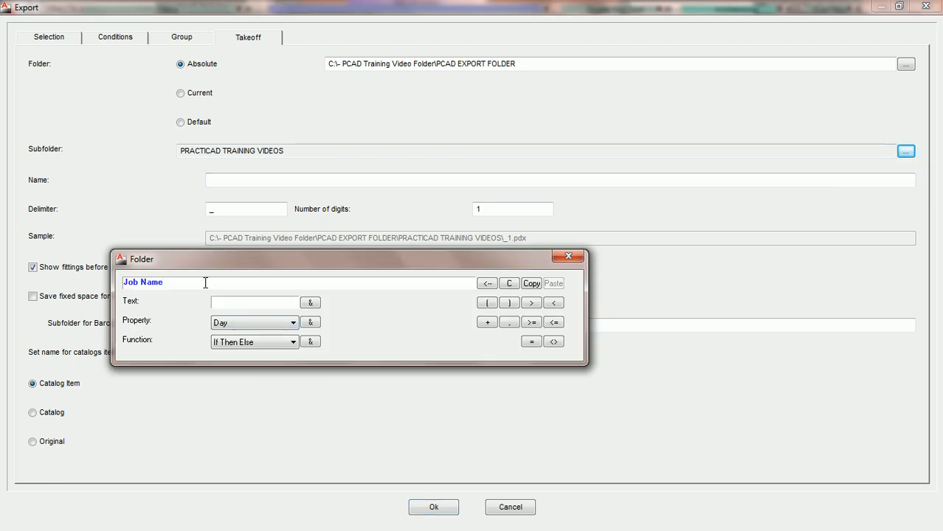
click(207, 283)
text(\)
click(221, 283)
click(487, 323)
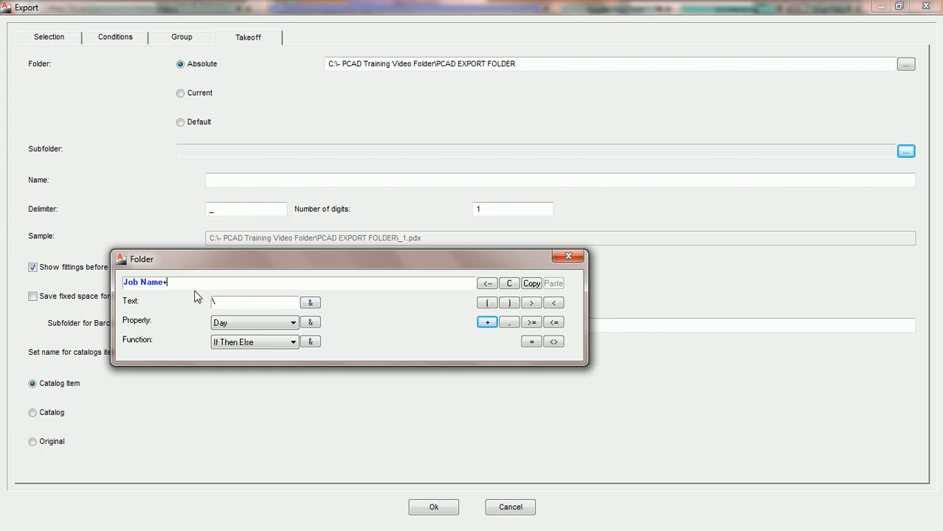
click(311, 304)
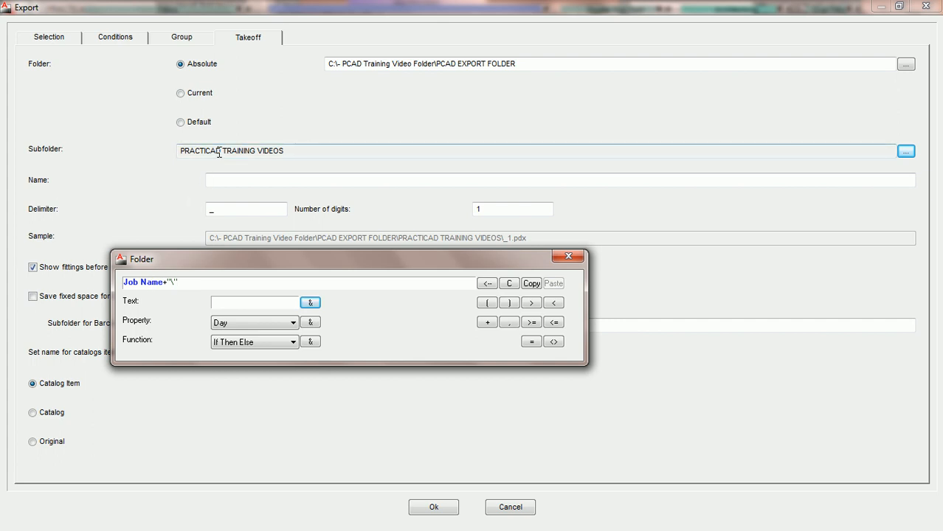
click(486, 323)
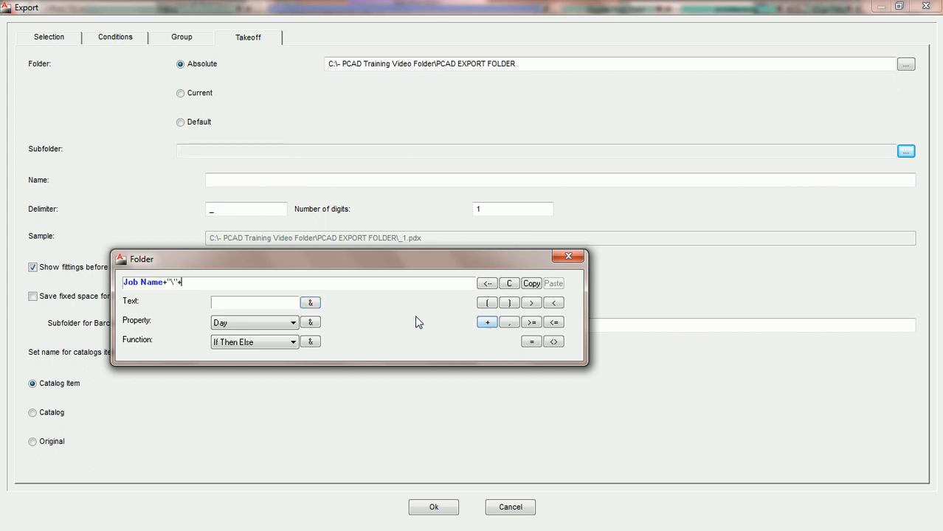
click(170, 283)
text(\)
Step: Try the plain Month property after the separator in the subfolder expression, and remove it again
click(294, 325)
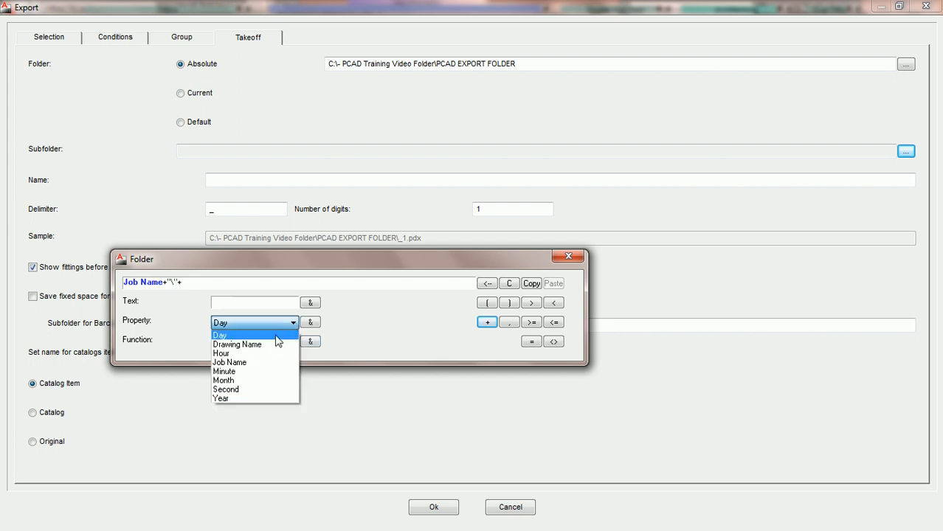
click(254, 381)
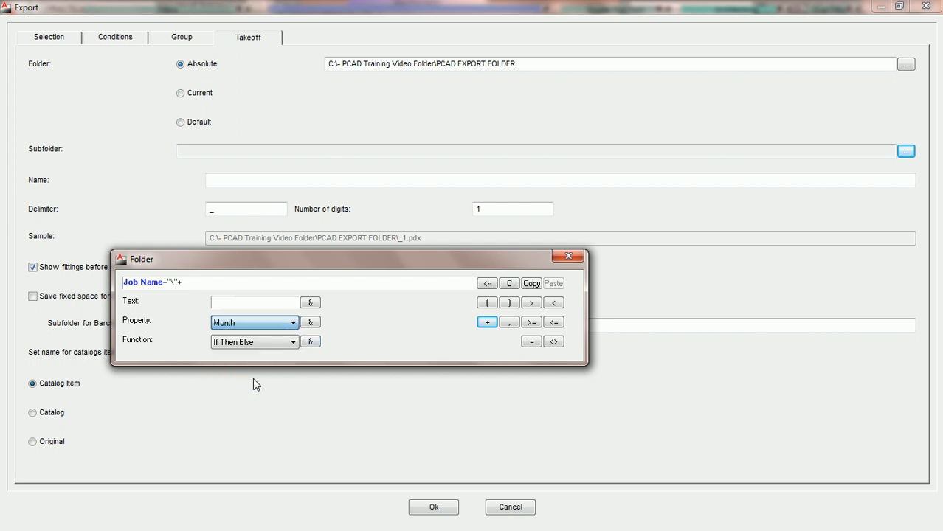
click(311, 325)
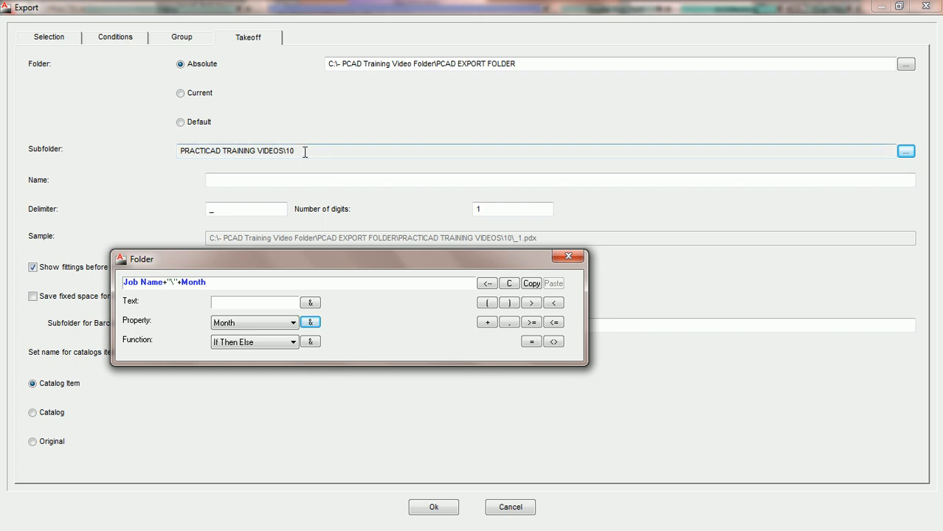
click(293, 345)
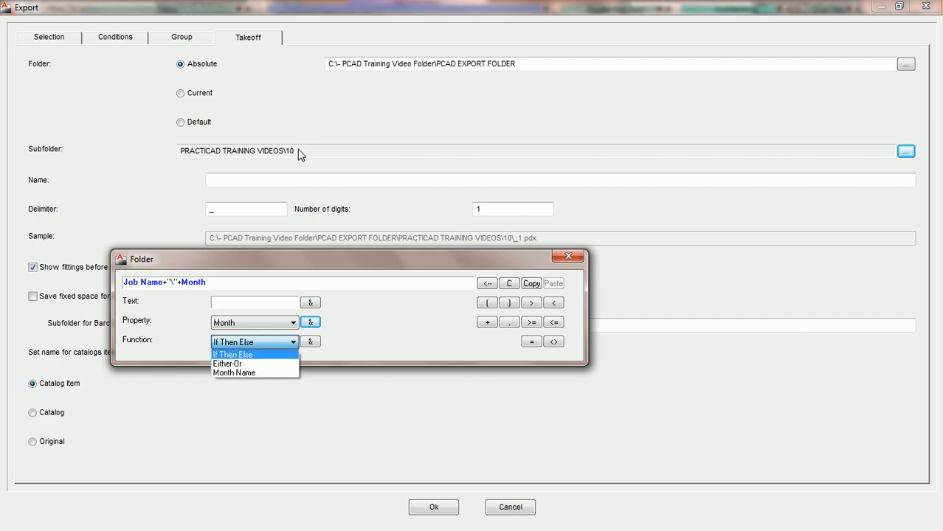
click(268, 283)
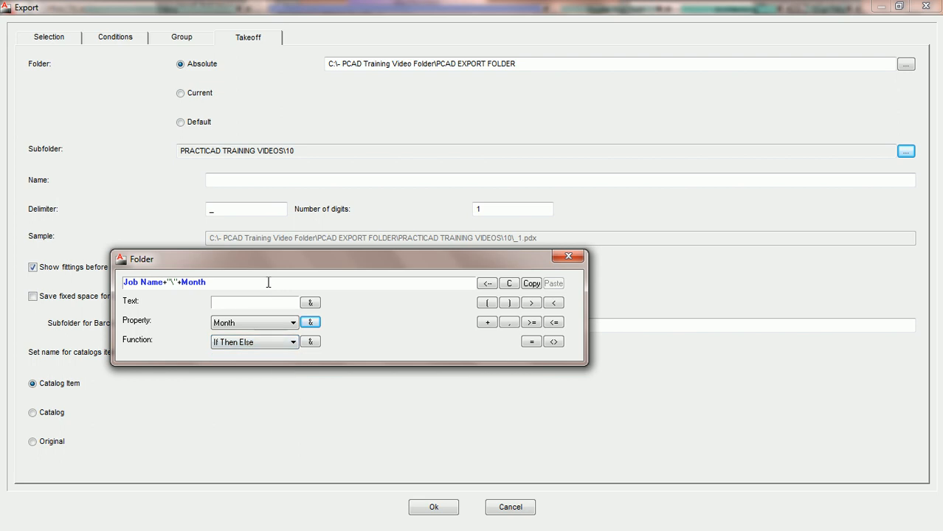
click(487, 286)
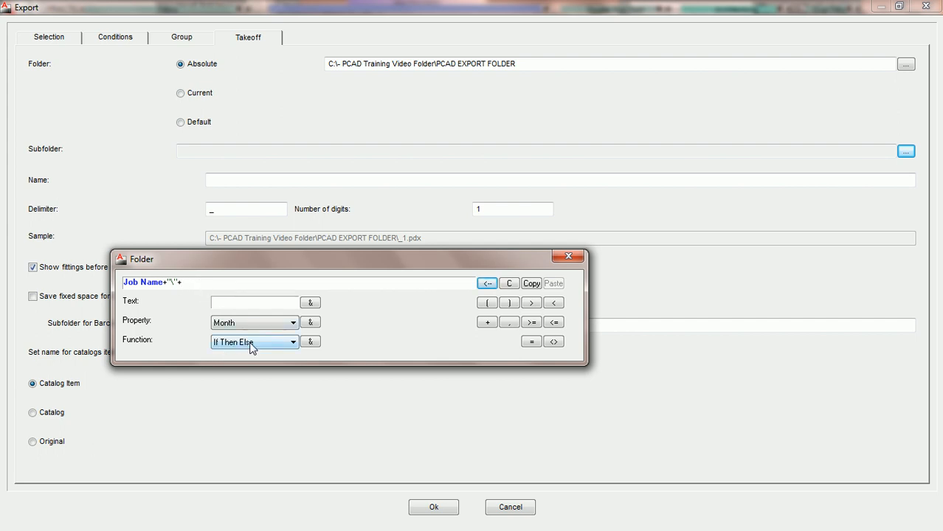
Step: Add the Month Name function to the end of the subfolder expression, with the Month property as its argument
click(281, 344)
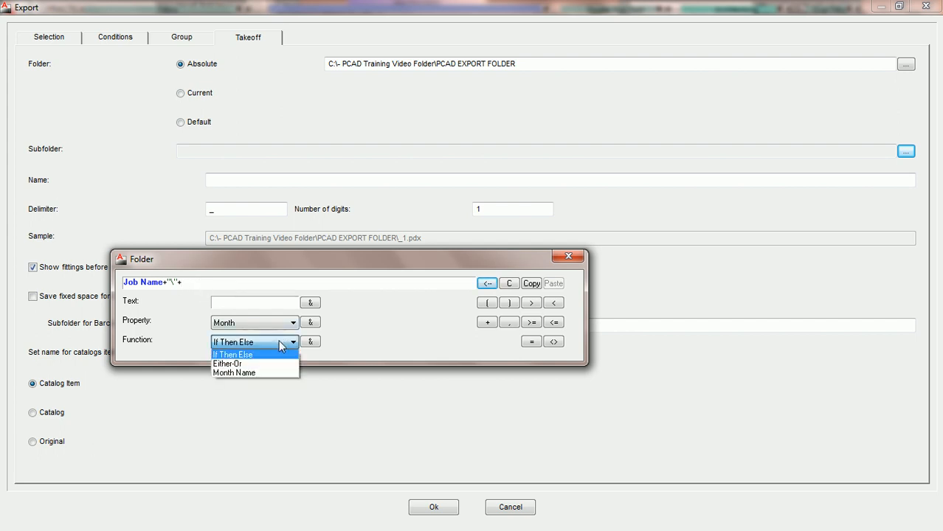
click(262, 374)
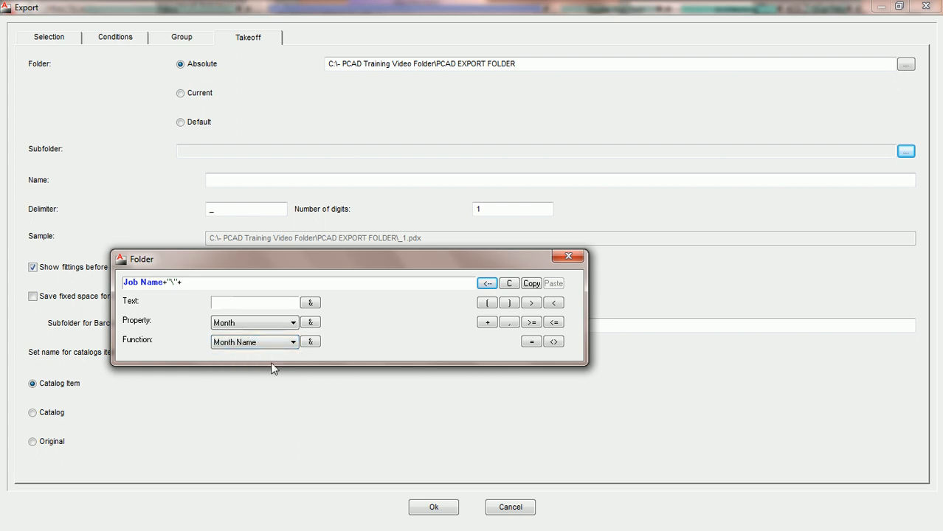
click(310, 343)
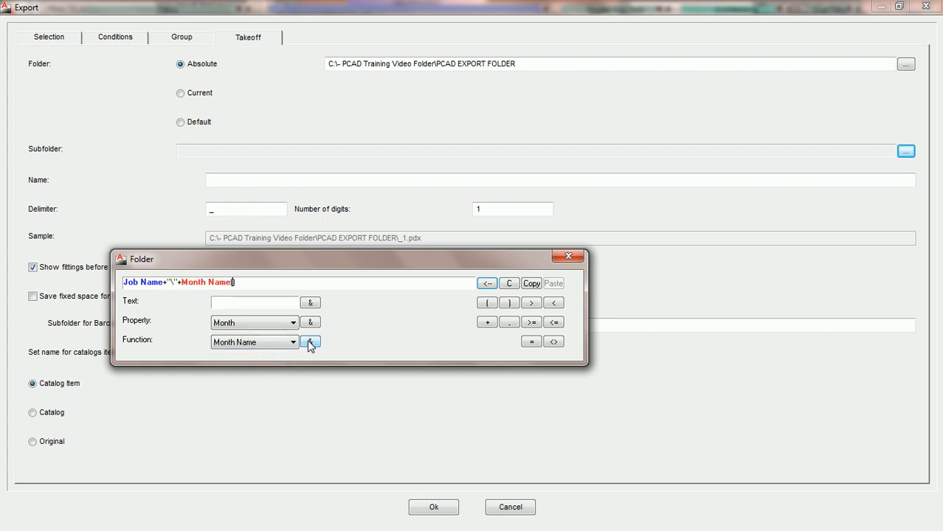
click(293, 343)
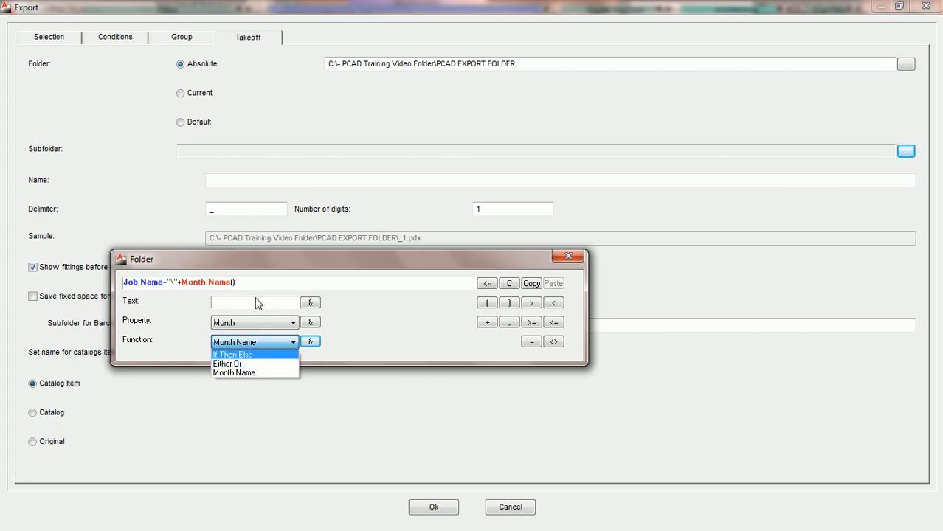
click(235, 287)
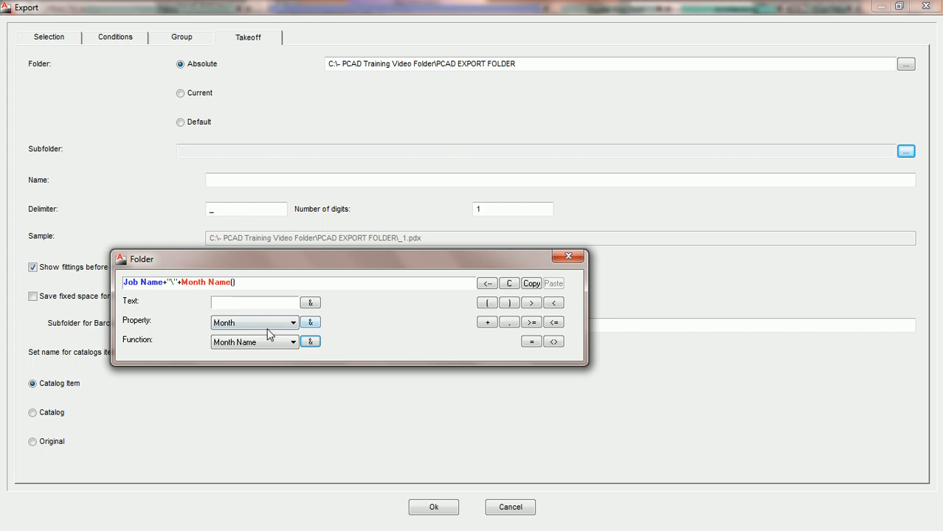
click(311, 323)
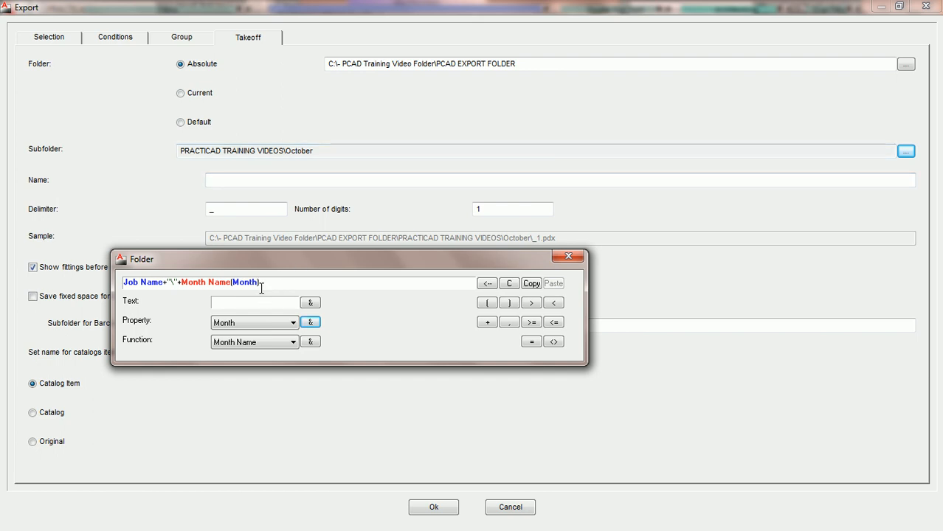
Step: Append a "-" text separator after the month name in the subfolder expression, with a plus sign on each side
click(487, 323)
click(249, 302)
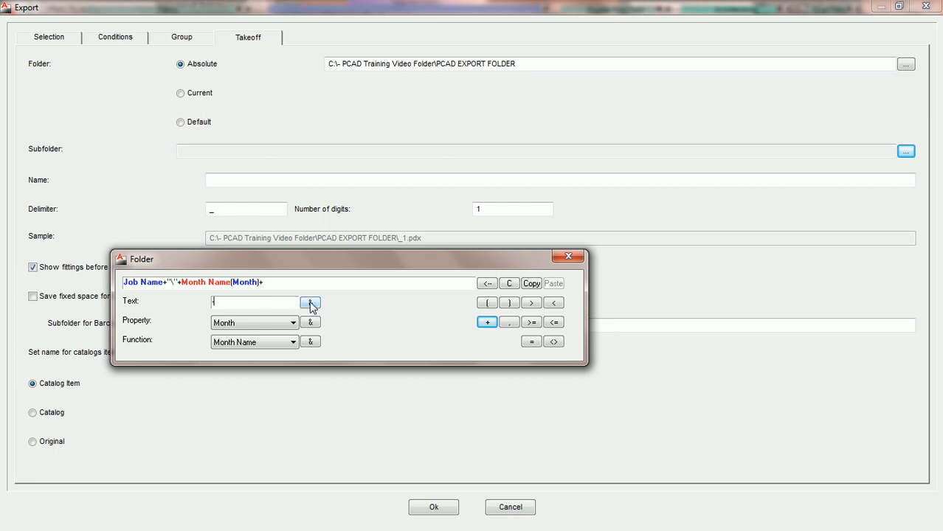
click(310, 303)
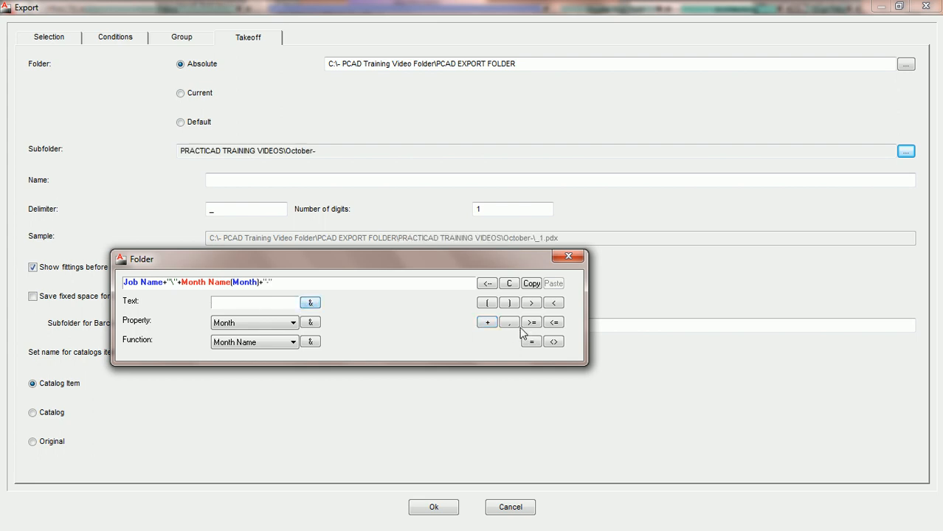
click(487, 322)
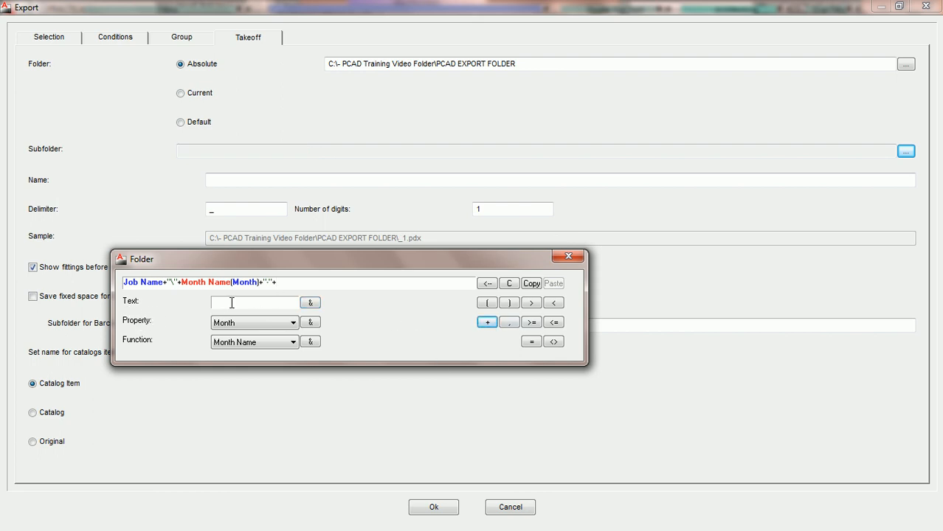
click(268, 283)
text(-)
Step: Append the Year property to the subfolder expression and accept the export settings
click(287, 327)
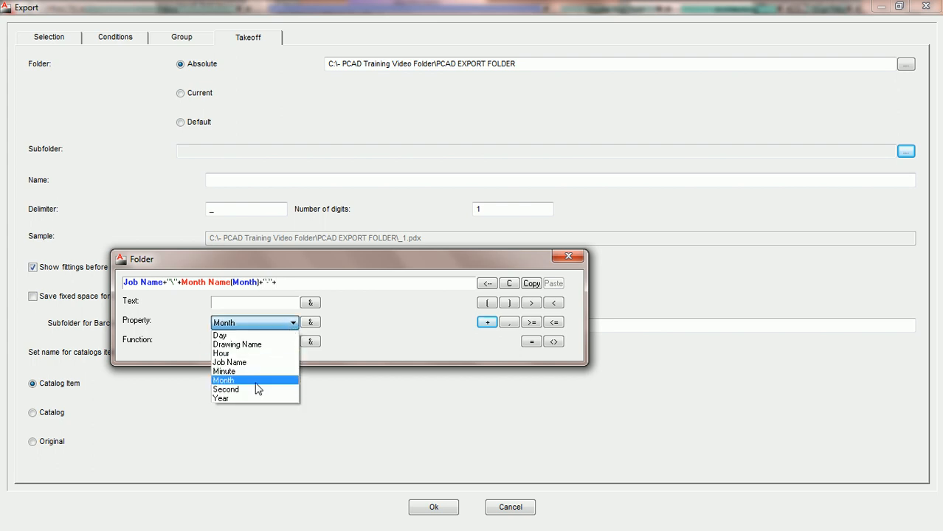
click(242, 399)
click(310, 324)
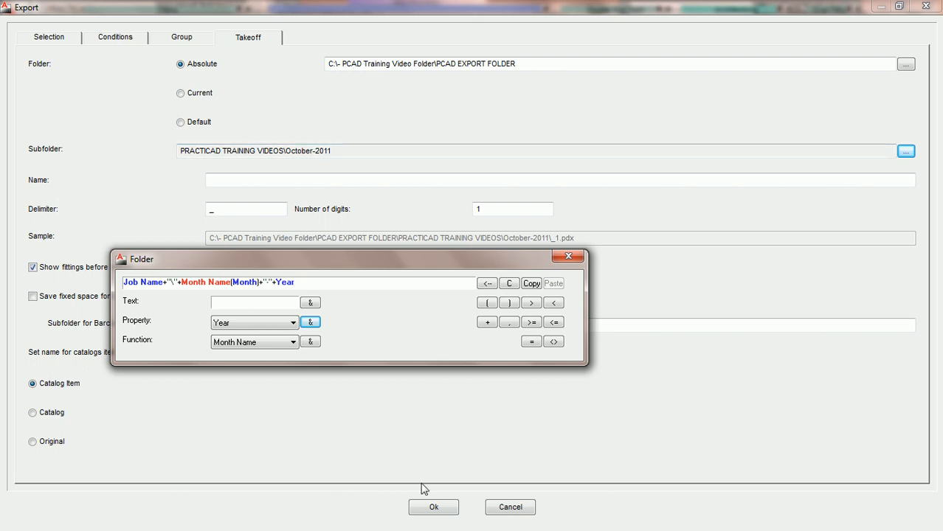
click(435, 507)
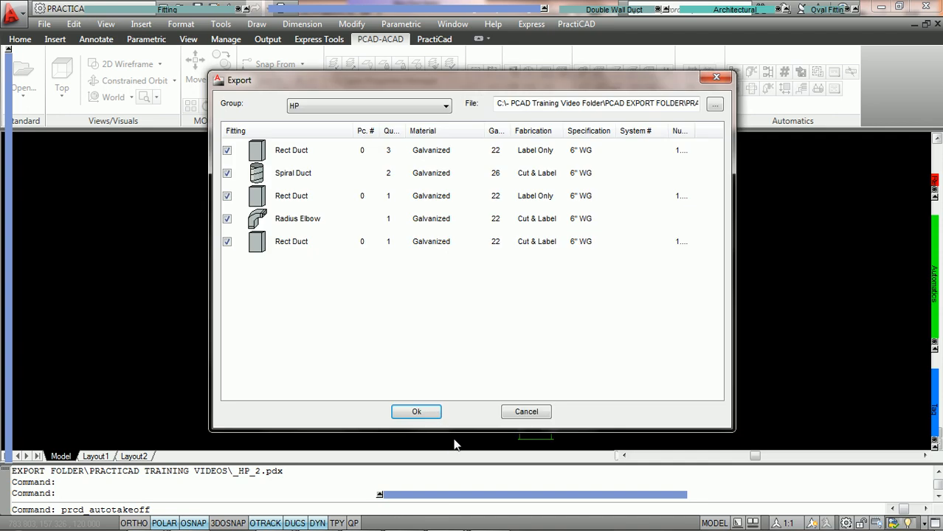
Step: Export the takeoff with all fittings listed for the HP group included, keeping the proposed file path
click(419, 411)
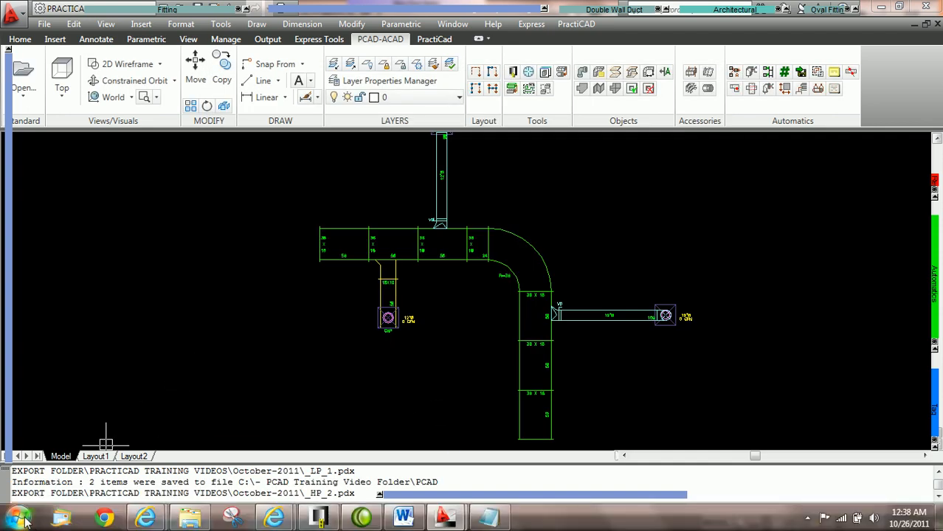
Step: In Windows Explorer, browse drive C through - PCAD Training Video Folder, PCAD EXPORT FOLDER and PRACTICAD TRAINING VIDEOS to October-2011 to check the exported files
click(16, 518)
click(208, 209)
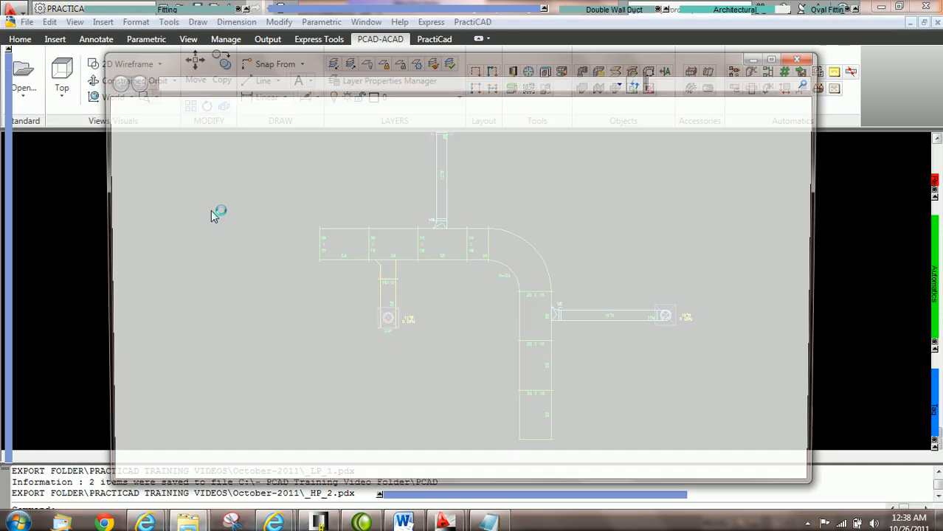
double_click(382, 173)
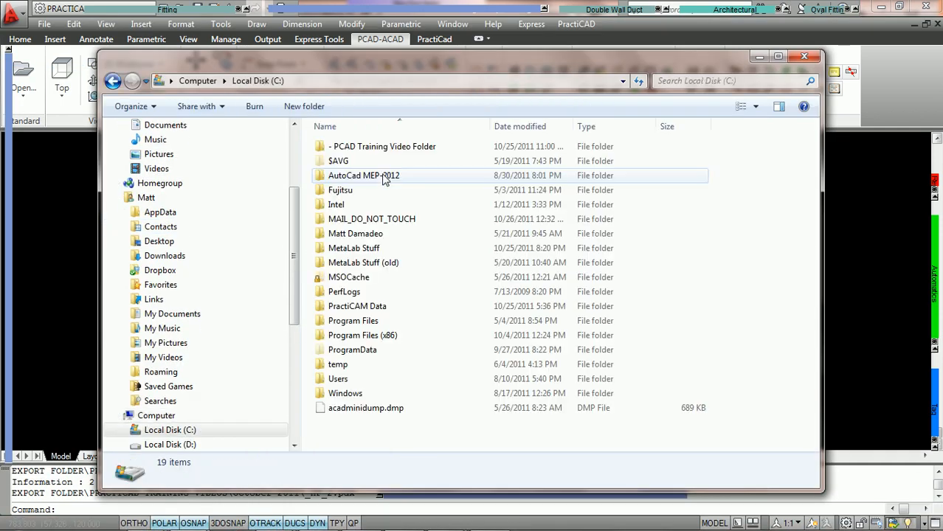
double_click(374, 152)
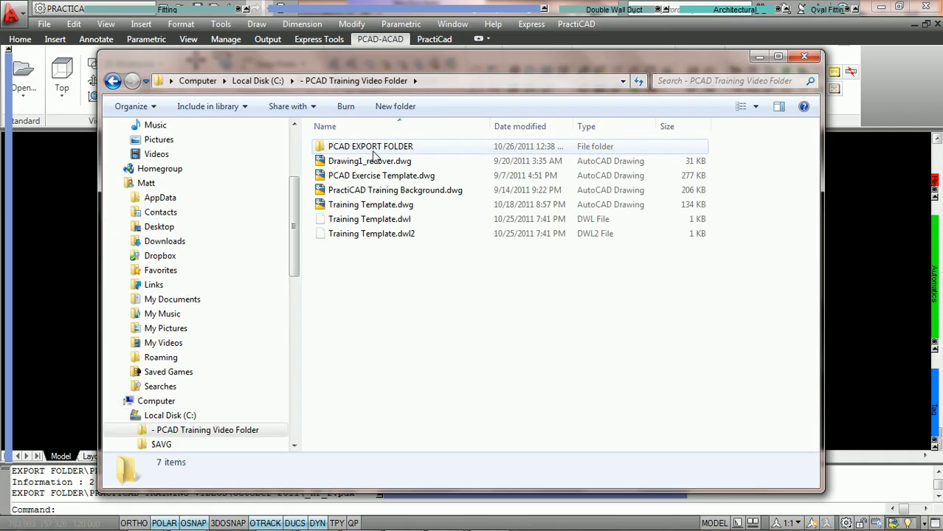
click(367, 148)
double_click(367, 148)
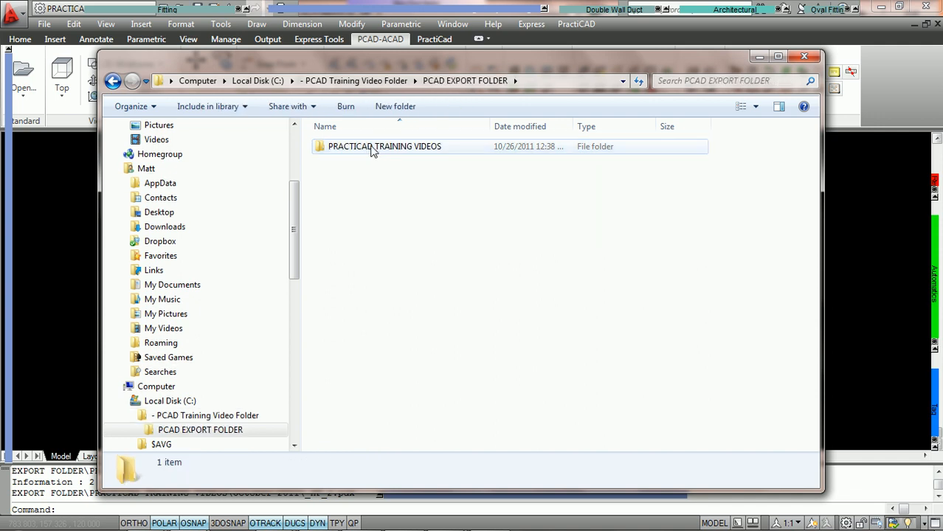
click(382, 150)
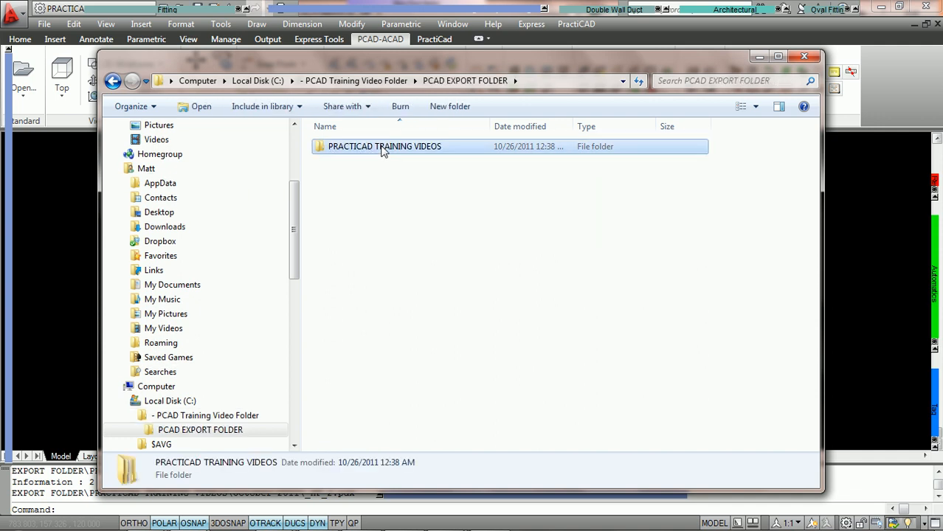
double_click(382, 148)
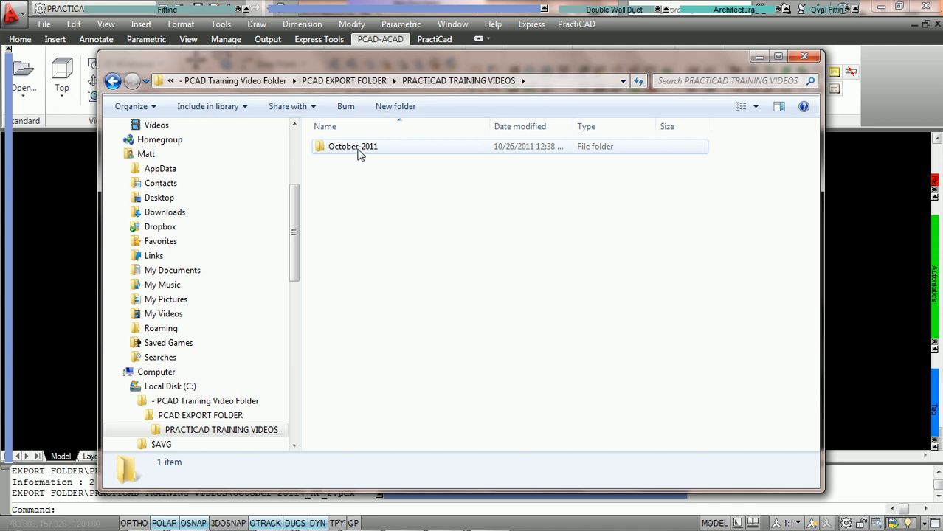
double_click(358, 148)
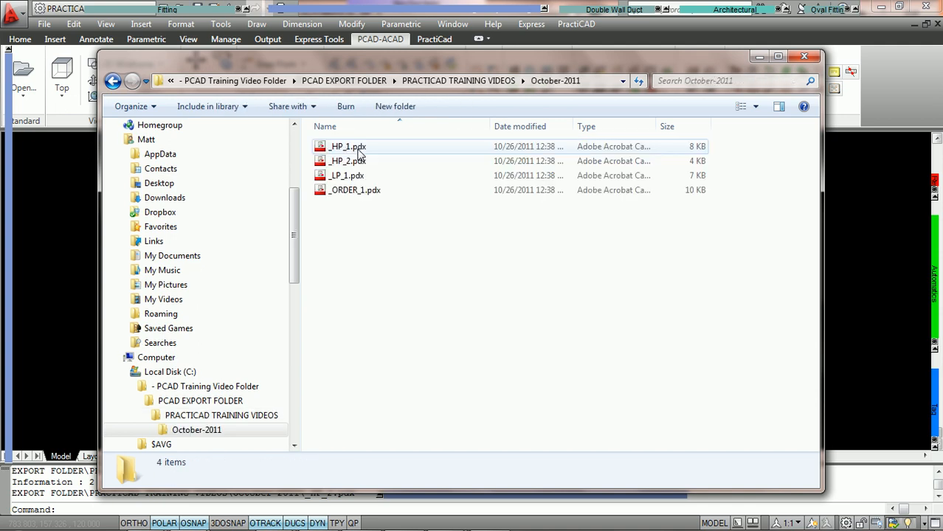